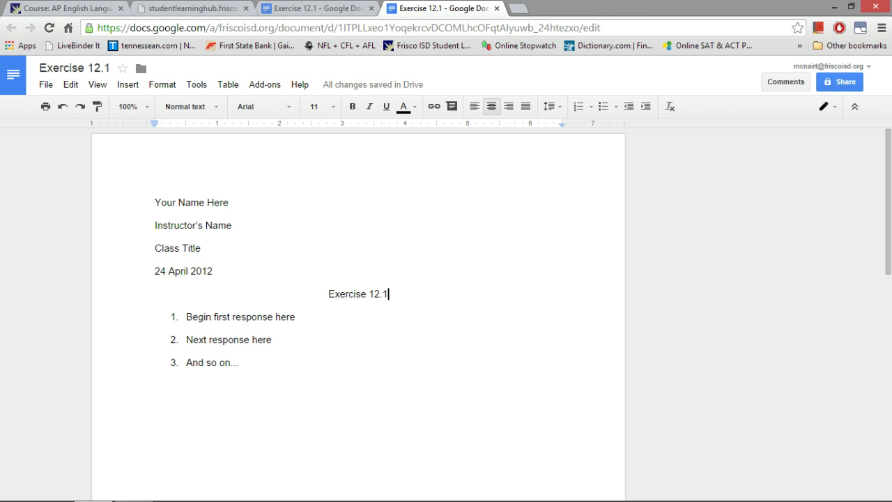
- Copy argument 1's text from the Exercise 12.1 PDF and select the document's first placeholder
left_click(192, 8)
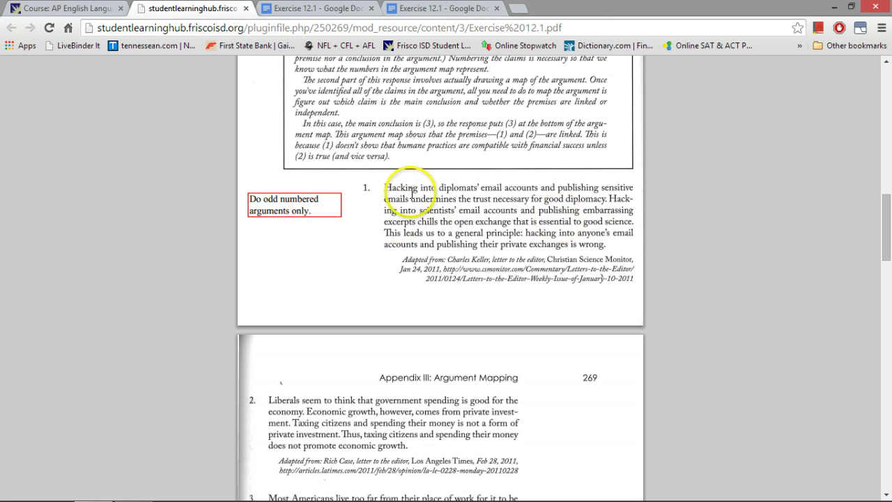
left_click_drag(452, 198, 609, 244)
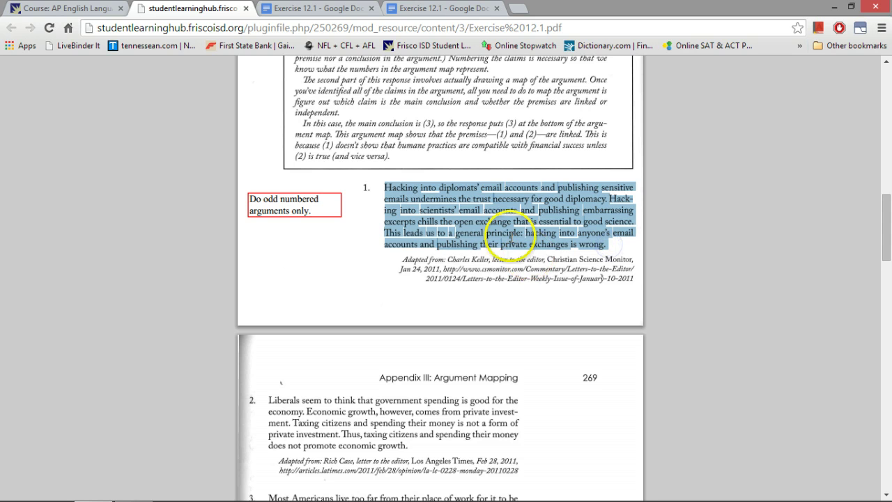
left_click(301, 10)
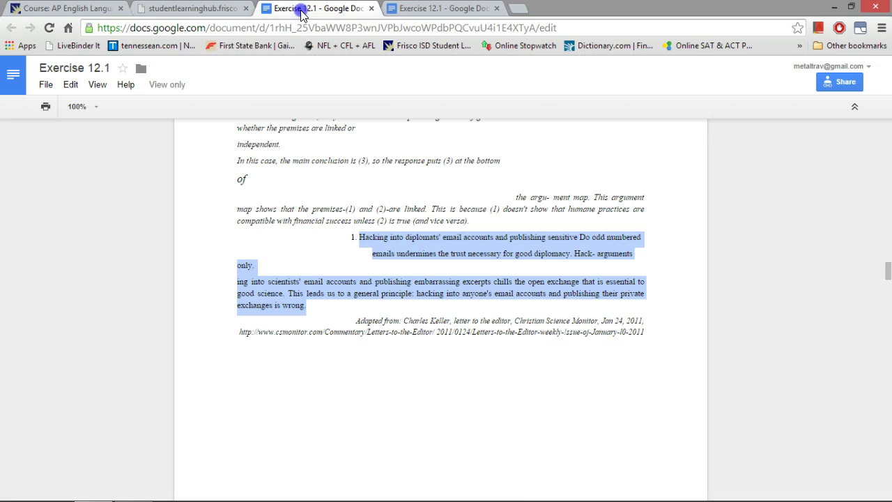
left_click(66, 8)
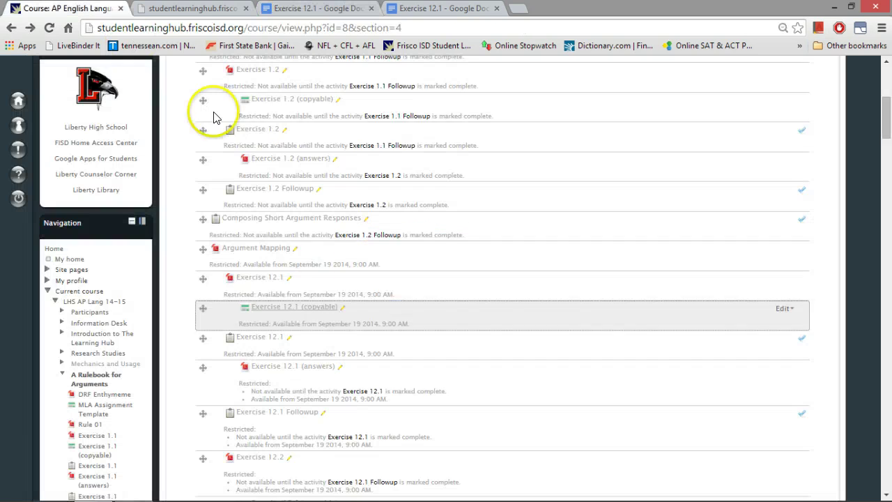
left_click(315, 10)
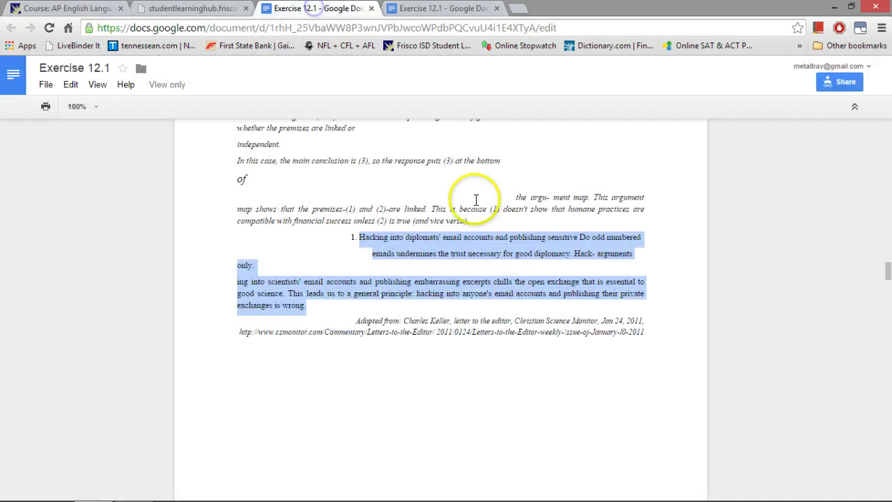
key("ctrl+shift+Tab")
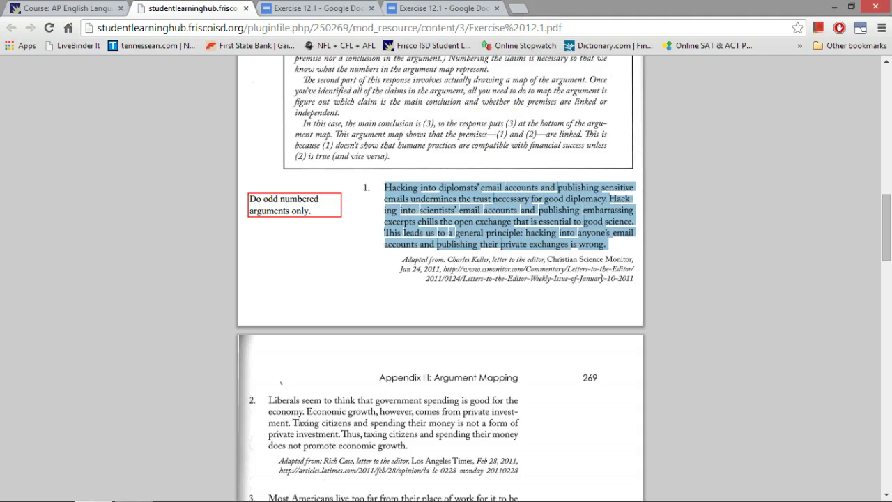
left_click(446, 9)
left_click_drag(186, 317, 289, 325)
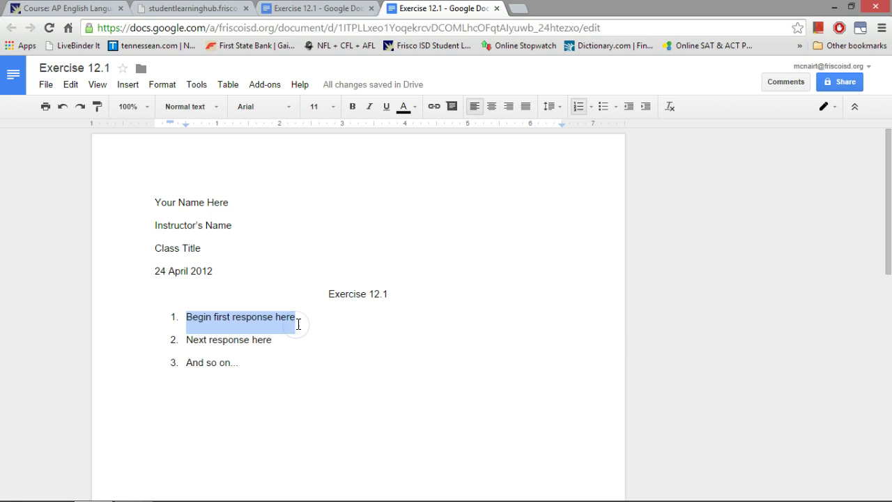
- Paste the hacking-emails argument over item 1's placeholder, delete the margin note and rejoin the broken lines
type("Hacking into diplomats' email accounts and publishing sensitive Do odd numbered emails undermines the trust necessary for good diplomacy. Hack- arguments only. ing into scientists' email accounts and publishing embarrassing excerpts chills the open exchange that is essential to good science. This leads us to a general principle: hacking into anyone's email accounts and publishing their private exchanges is wrong.")
left_click(487, 317)
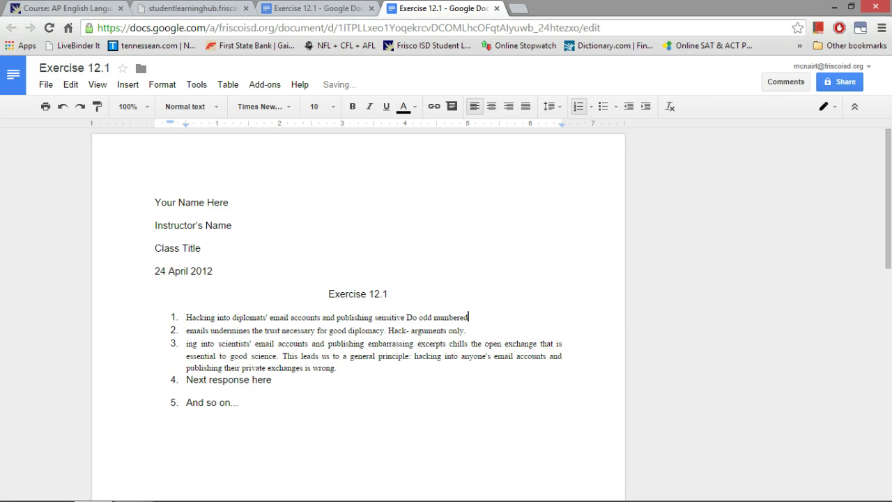
key("BackSpace")
key("BackSpace")
key("BackSpace")
key("BackSpace")
key("Delete")
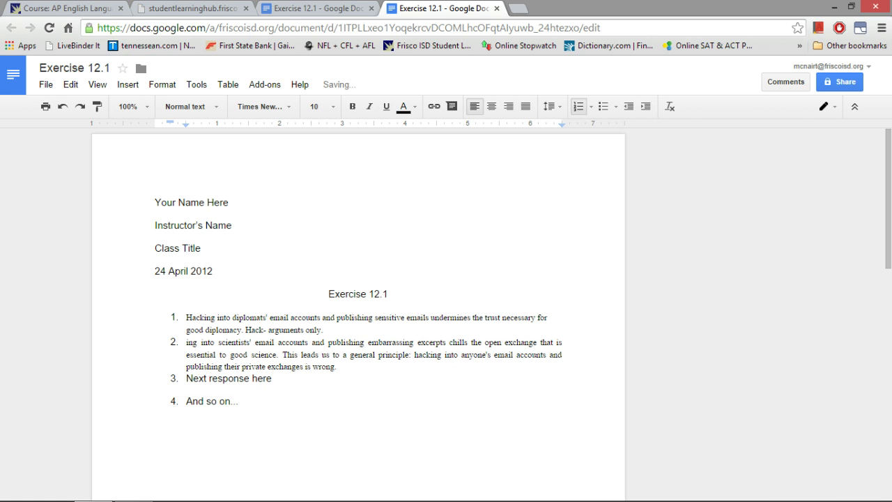
left_click(382, 336)
key("Delete")
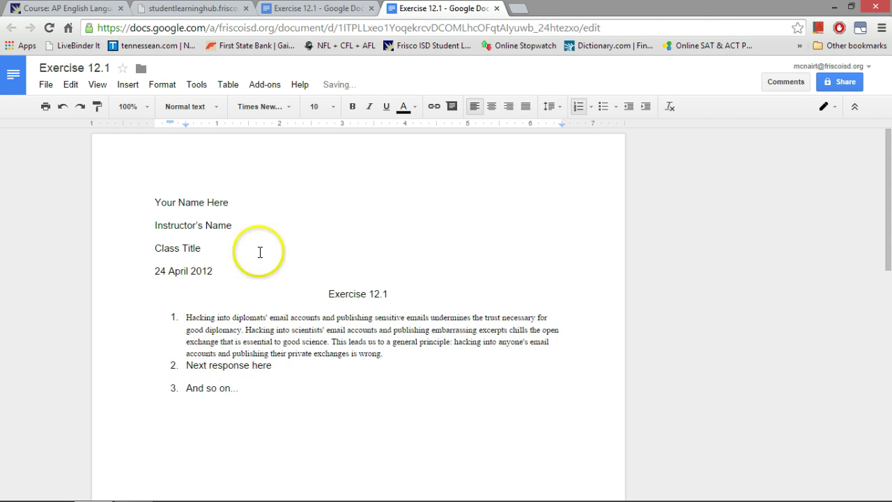
left_click(575, 338)
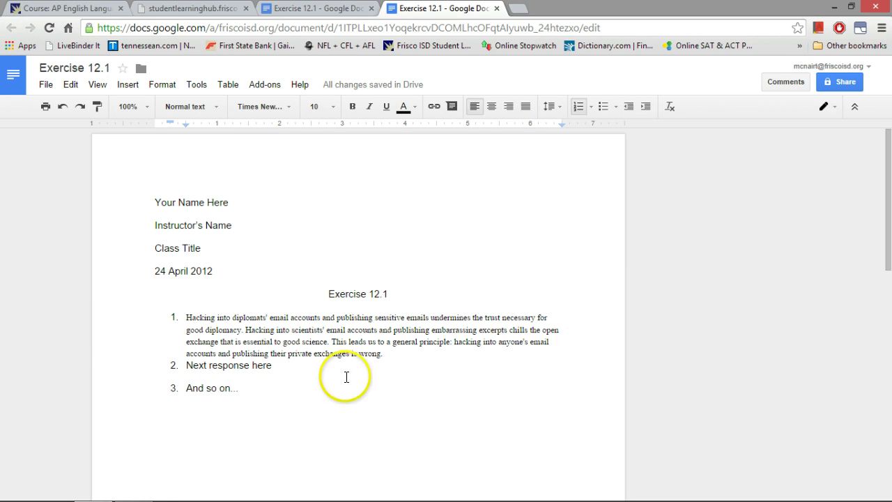
key("Delete")
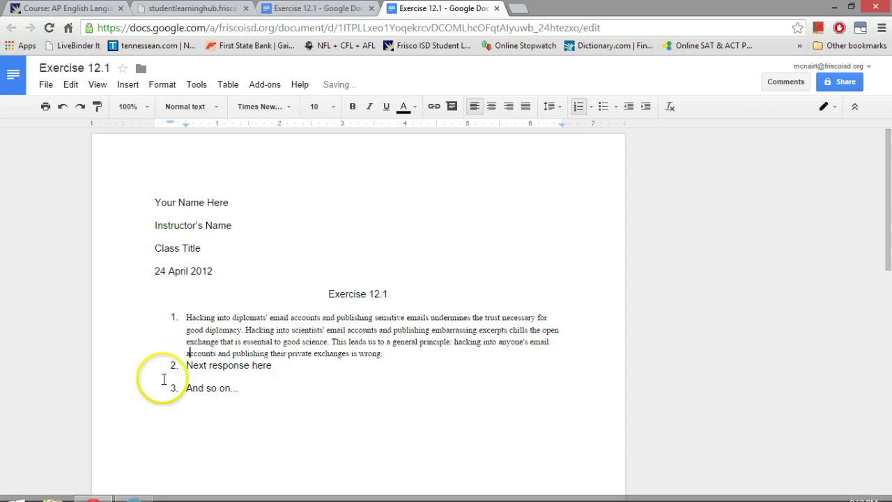
left_click(422, 356)
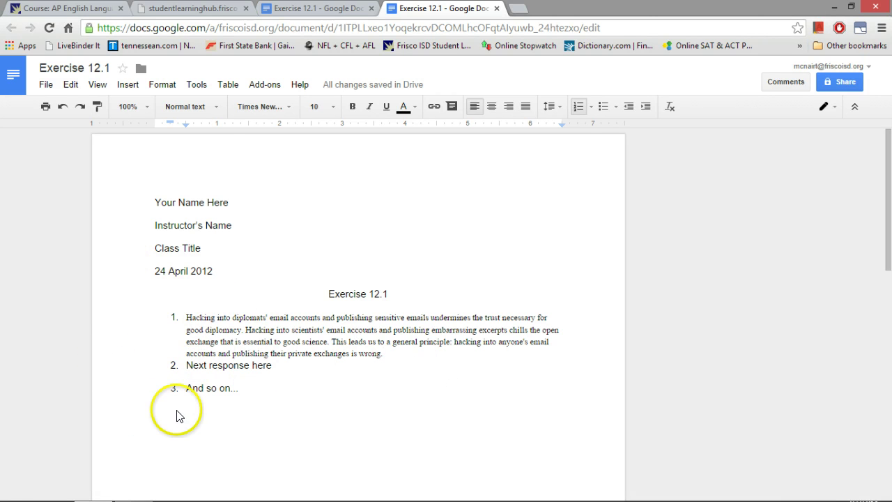
- Bracket item 1's three statements, number them 1., 2. and 3., and start an empty sub-item a
left_click(187, 317)
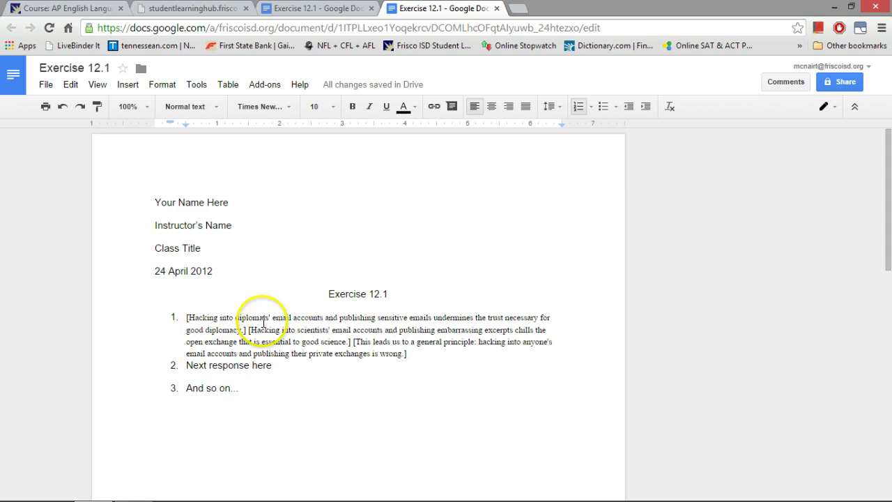
left_click(186, 317)
type("1")
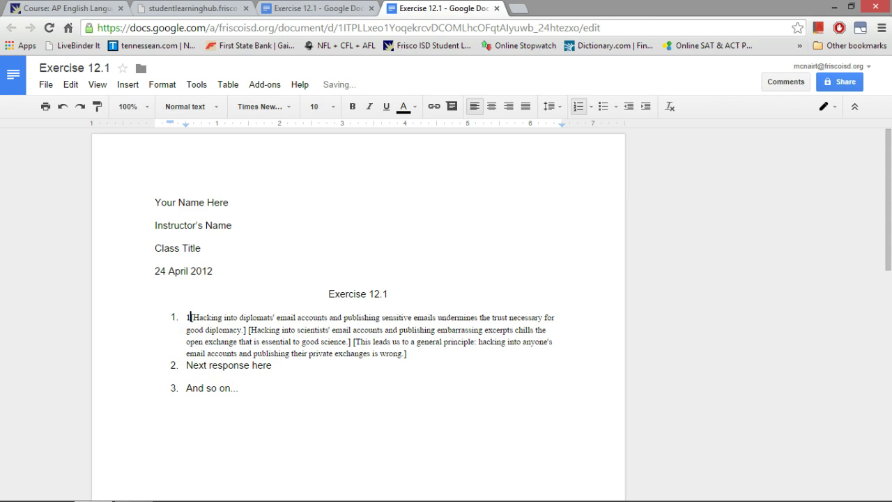
type(".")
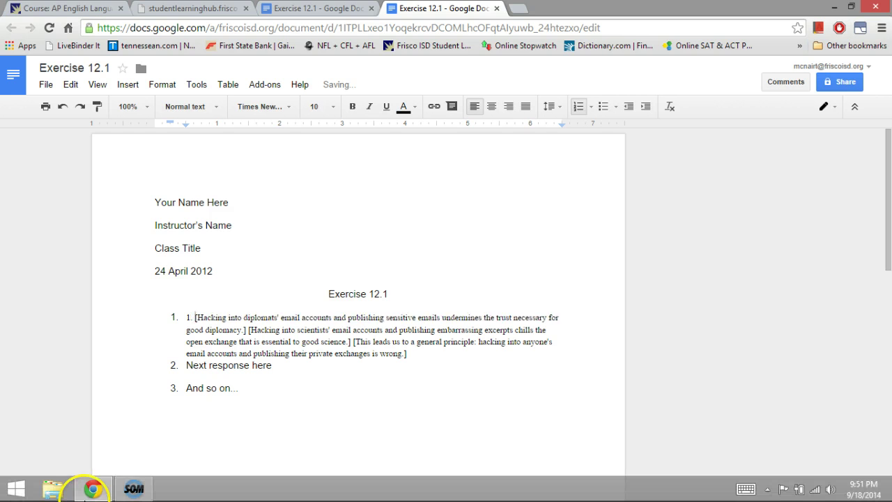
left_click(245, 329)
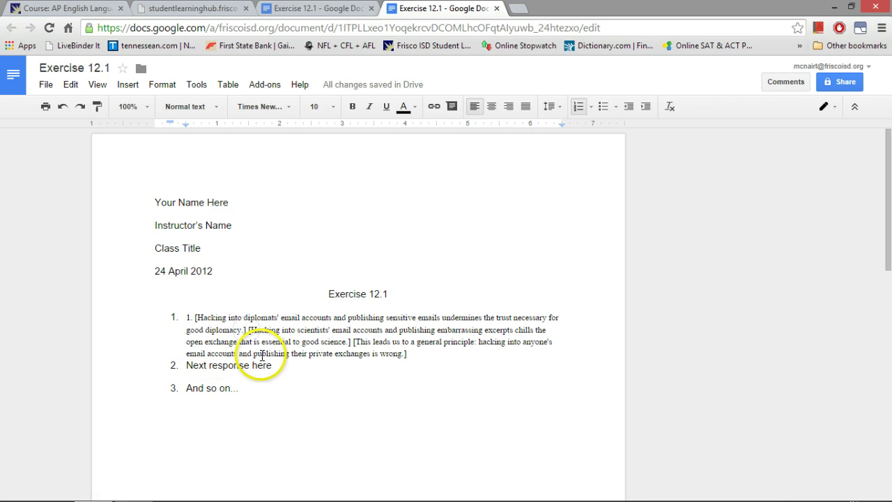
type("2.")
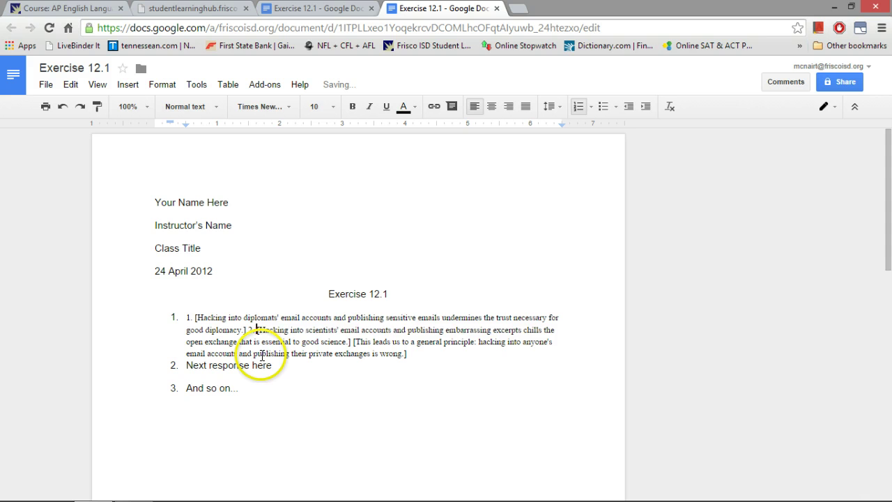
left_click(352, 341)
type("3.")
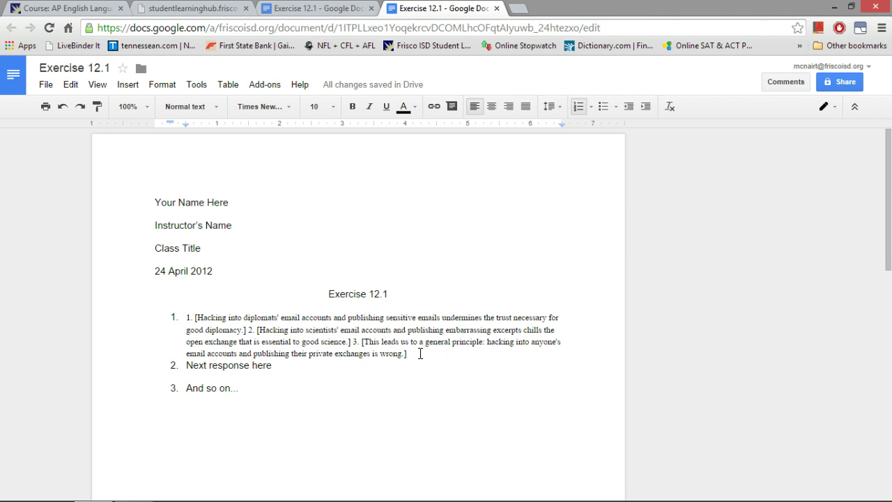
key("Return")
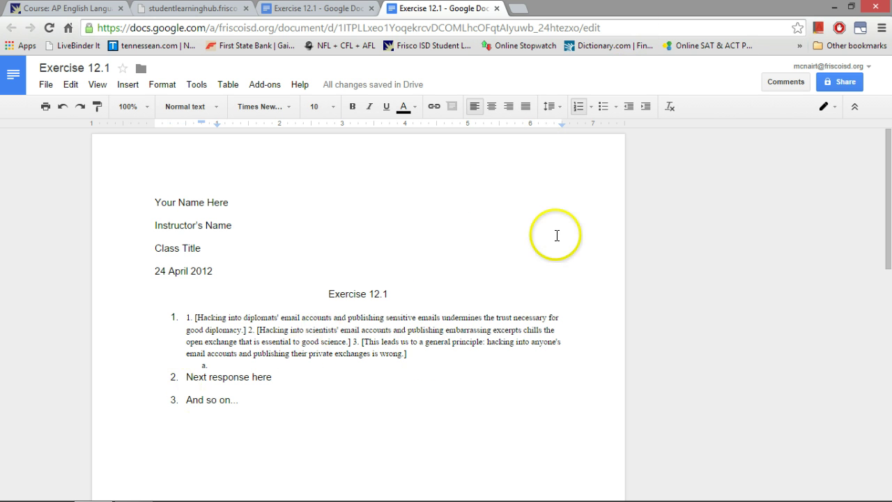
- Insert a new drawing and add a text box labelled 1
left_click(133, 91)
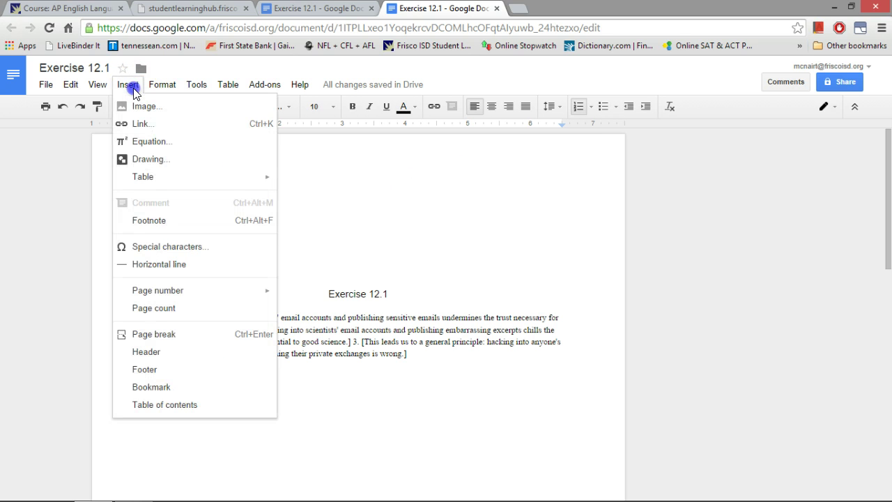
left_click(149, 159)
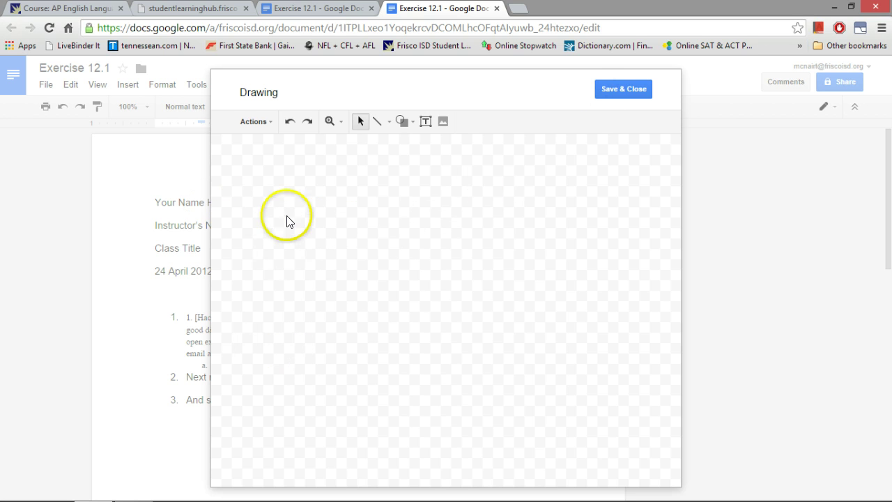
left_click(426, 122)
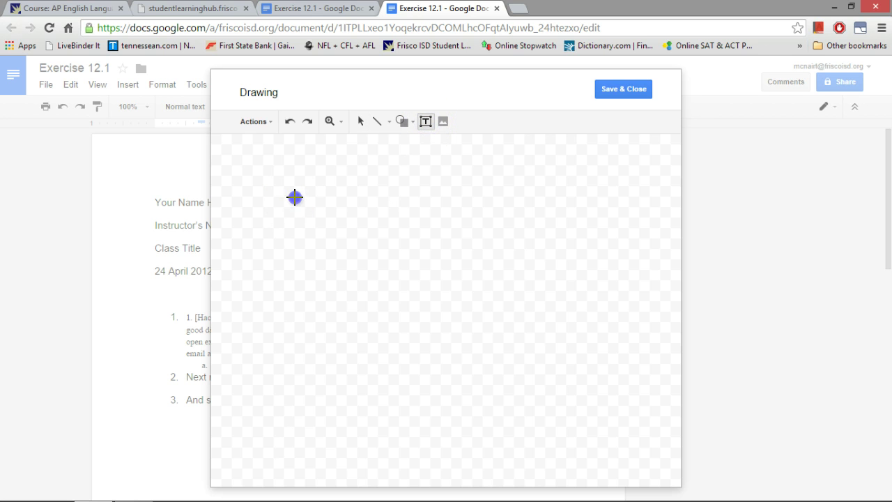
left_click_drag(325, 223, 326, 223)
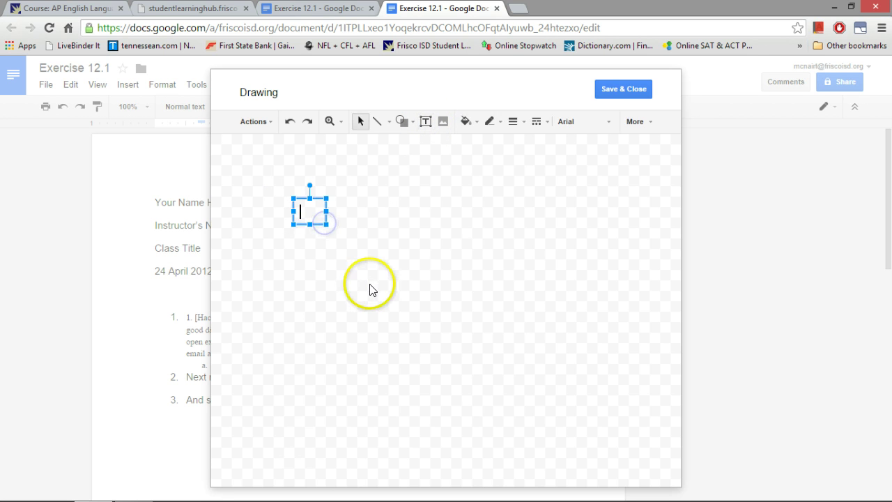
type("1")
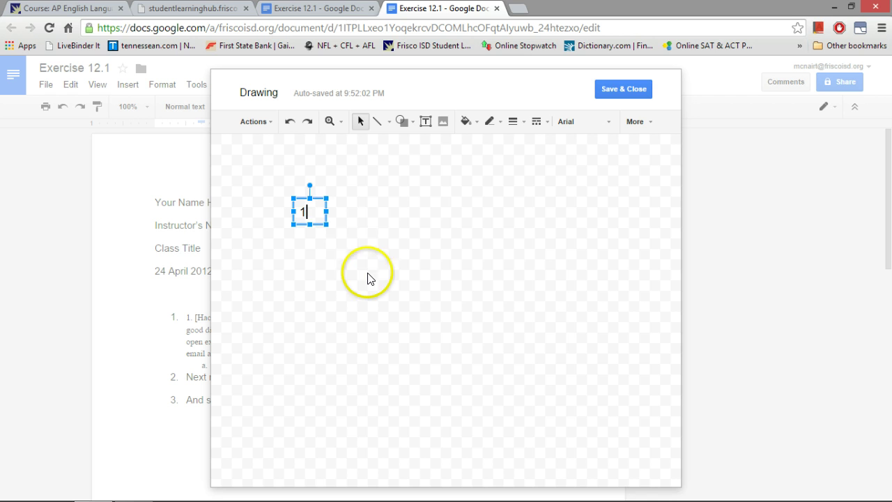
left_click(363, 227)
- Add a text box labelled 2 right of 1 and one labelled 3 below, between them
left_click(425, 122)
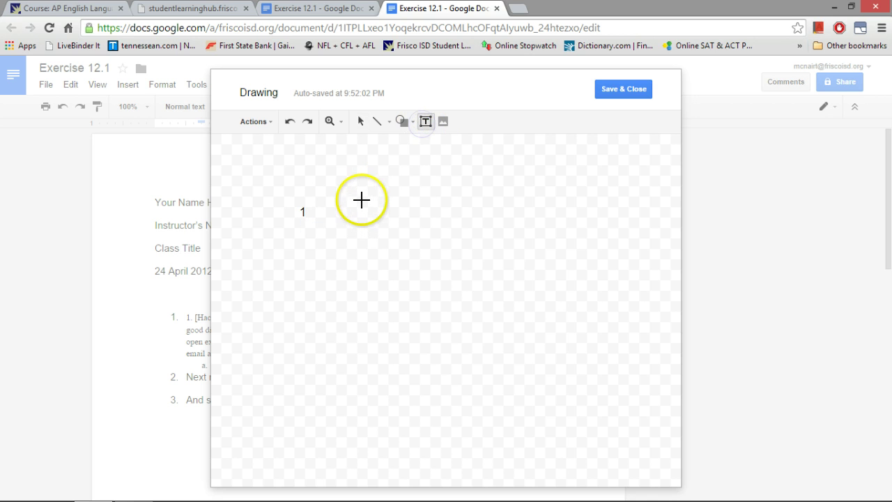
left_click_drag(392, 227, 392, 227)
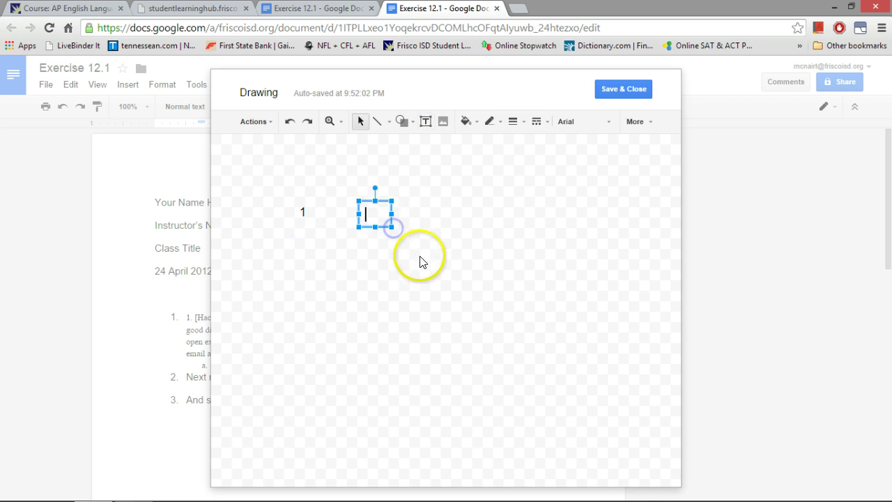
type("2")
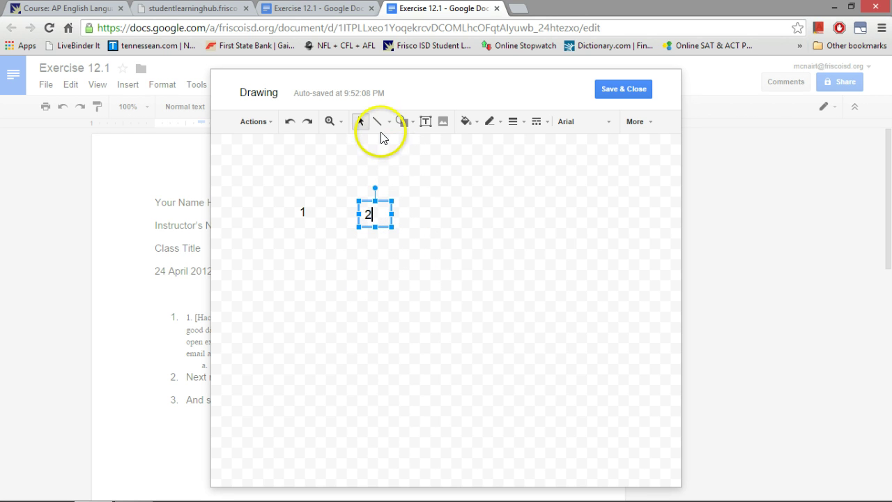
left_click(387, 173)
left_click(425, 121)
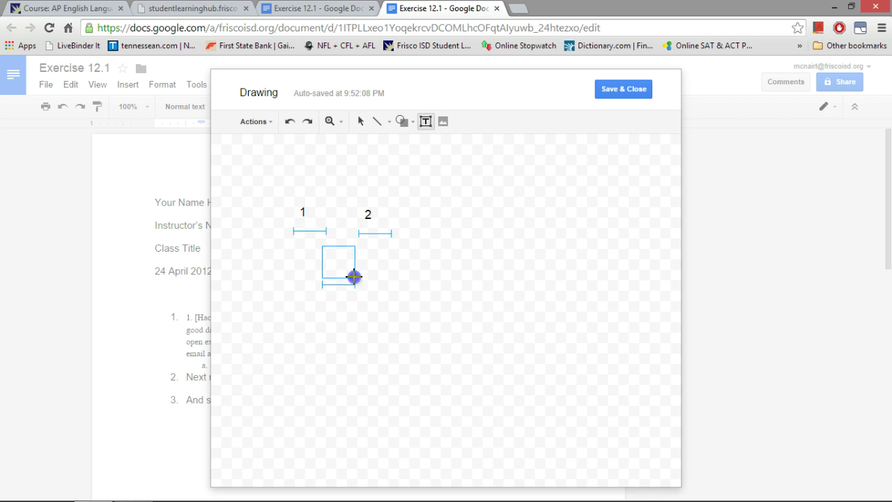
left_click_drag(354, 275, 354, 276)
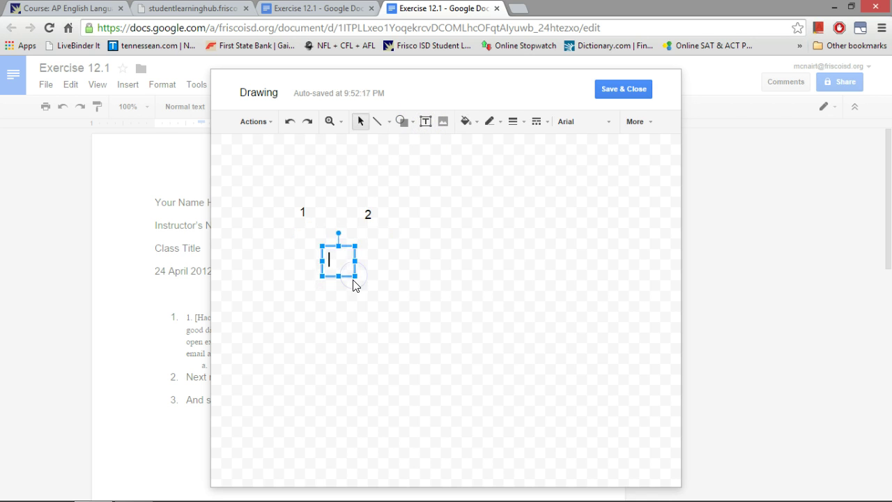
type("3")
left_click(419, 264)
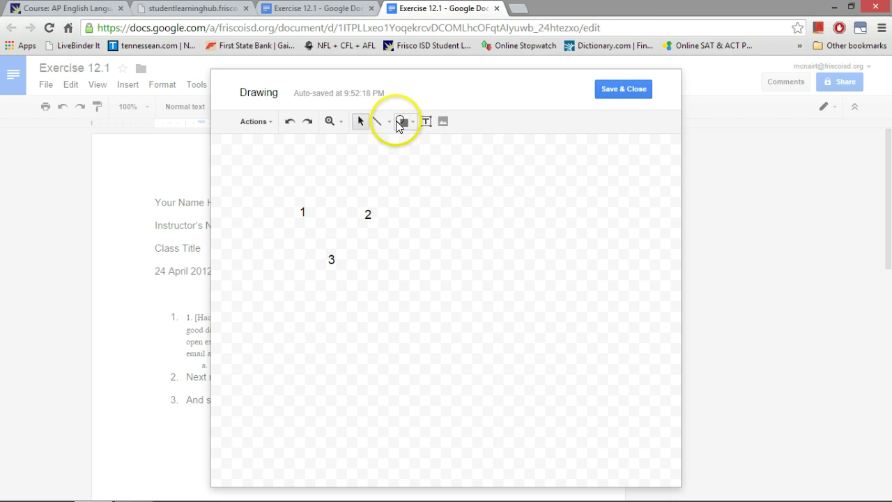
- Draw arrows from label 1 and from label 2 down toward label 3
left_click(389, 123)
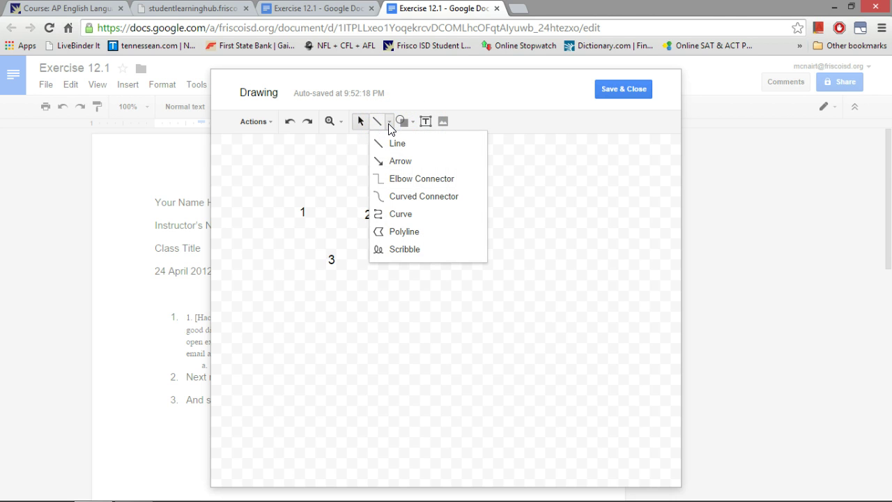
left_click(402, 163)
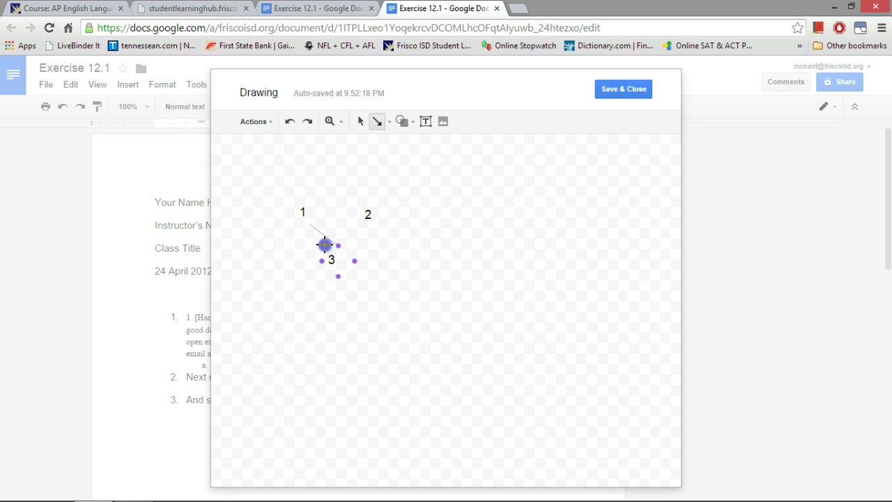
left_click_drag(323, 244, 323, 244)
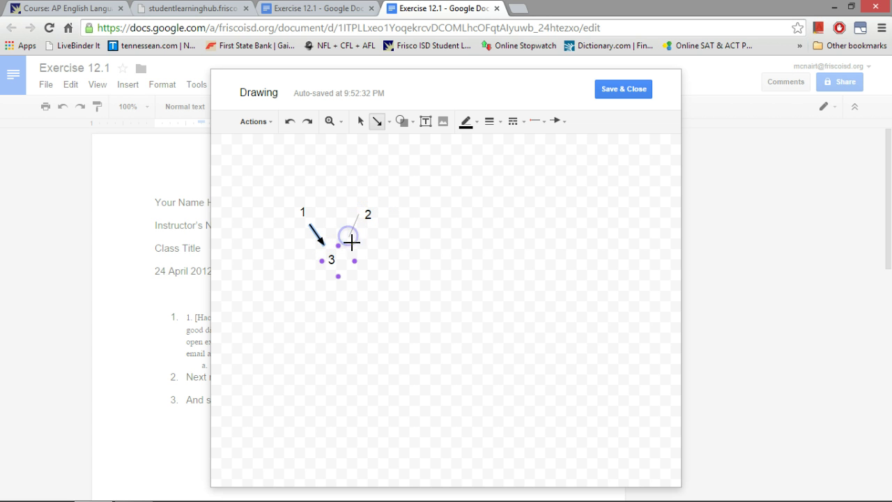
left_click_drag(357, 248, 350, 233)
- Move the arrow from label 2 slightly lower
left_click(376, 122)
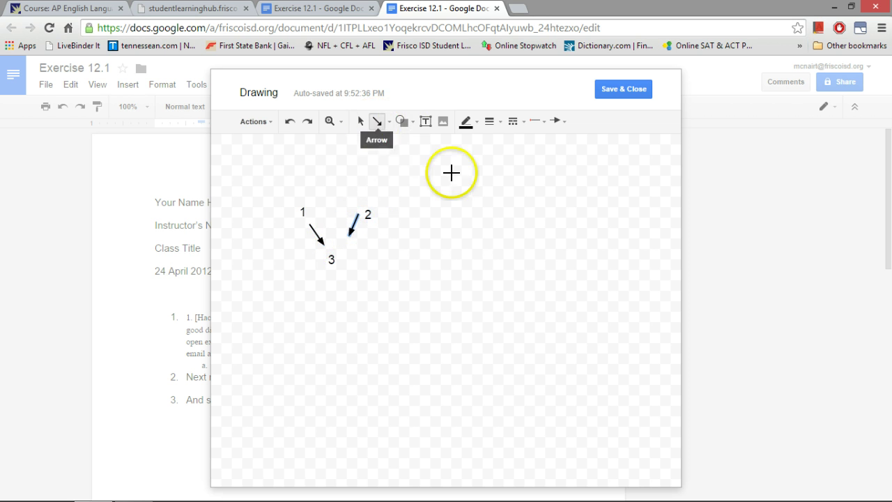
left_click(380, 123)
left_click(444, 187)
left_click(353, 239)
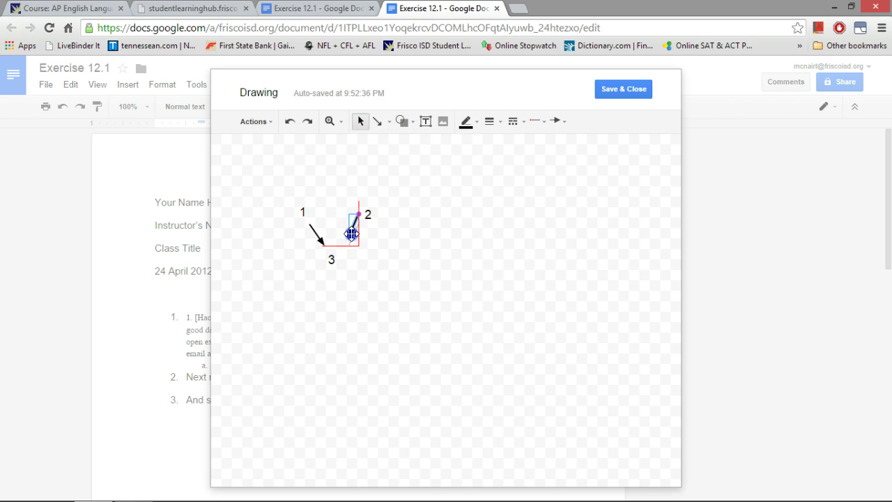
left_click_drag(353, 240, 351, 253)
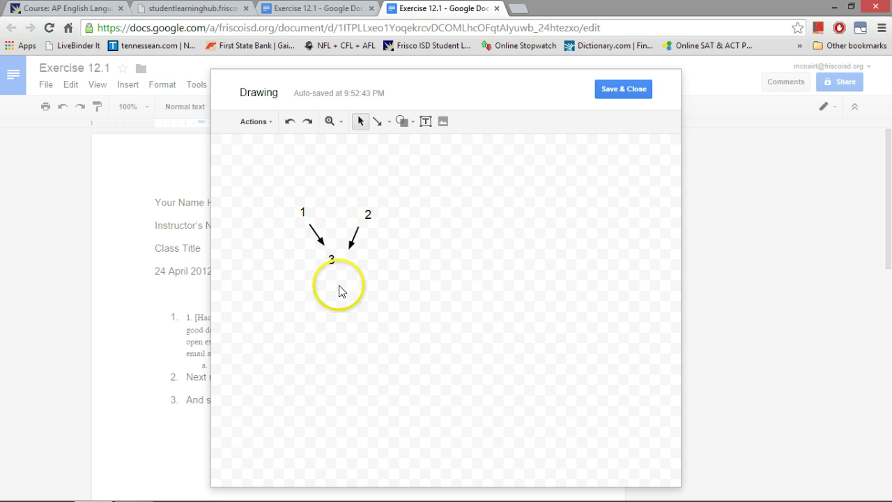
- Save the drawing into the document, shrink it, and select the 'Next response here' placeholder
left_click(604, 92)
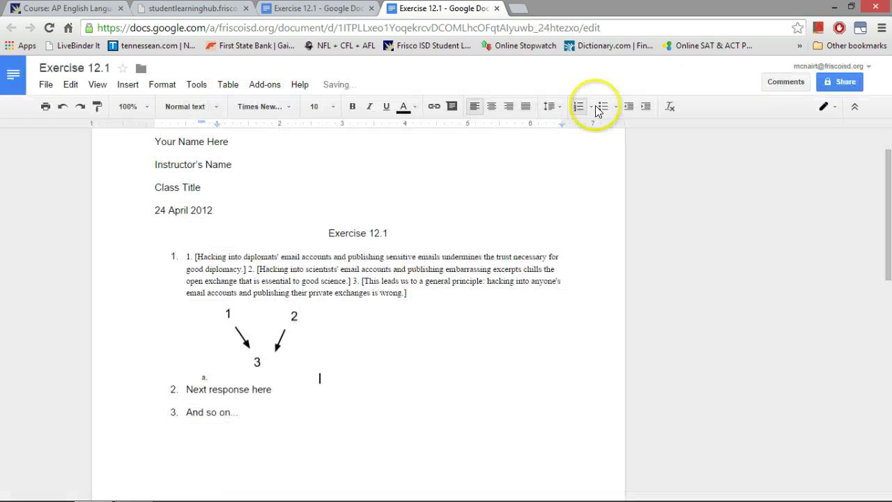
left_click(259, 333)
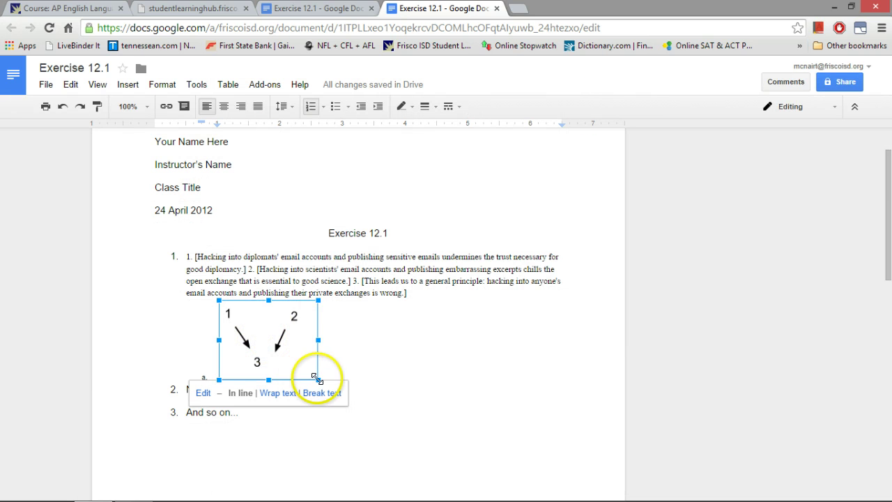
left_click_drag(317, 379, 276, 342)
left_click(328, 313)
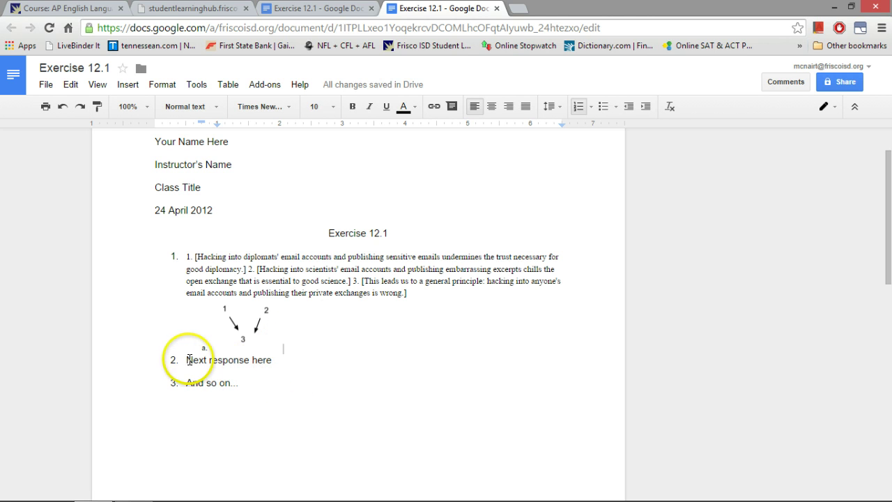
left_click_drag(188, 360, 273, 359)
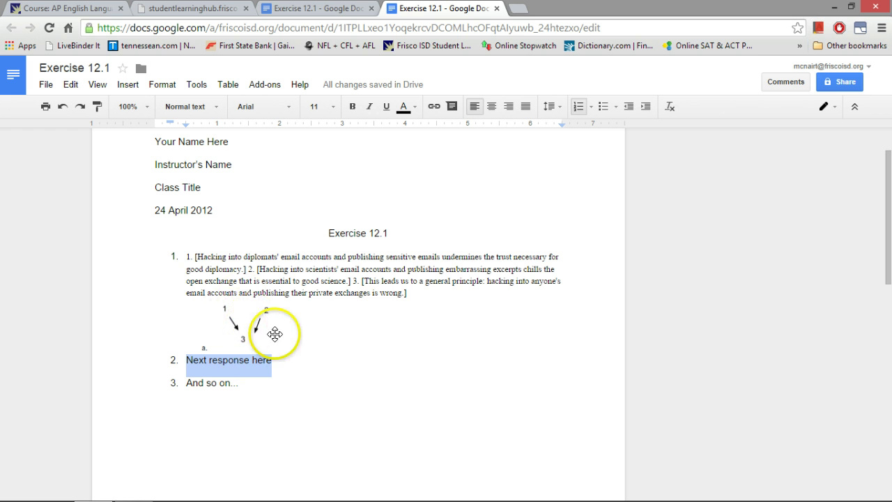